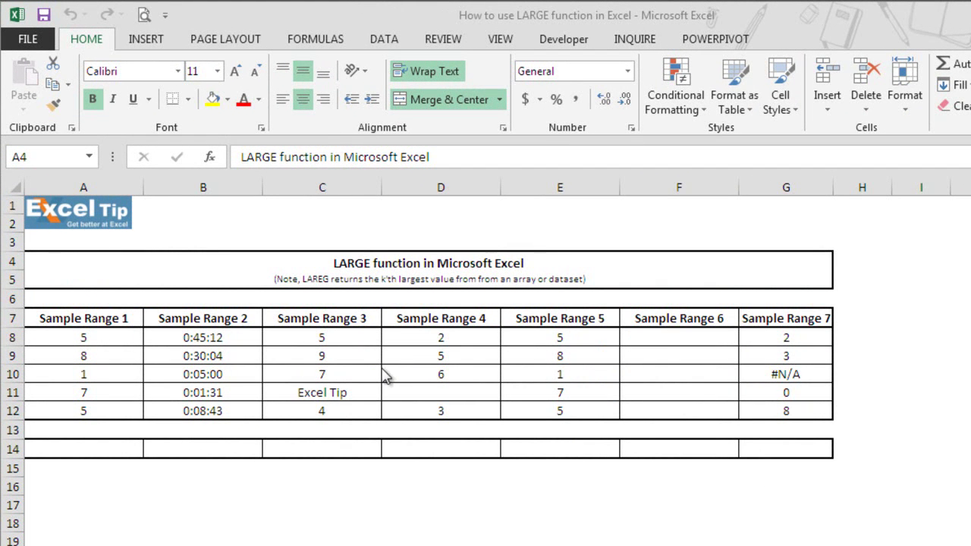
# - Enter =LARGE(A8:A12,1) in A14 so it returns 8
pyautogui.click(113, 449)
pyautogui.write('=')
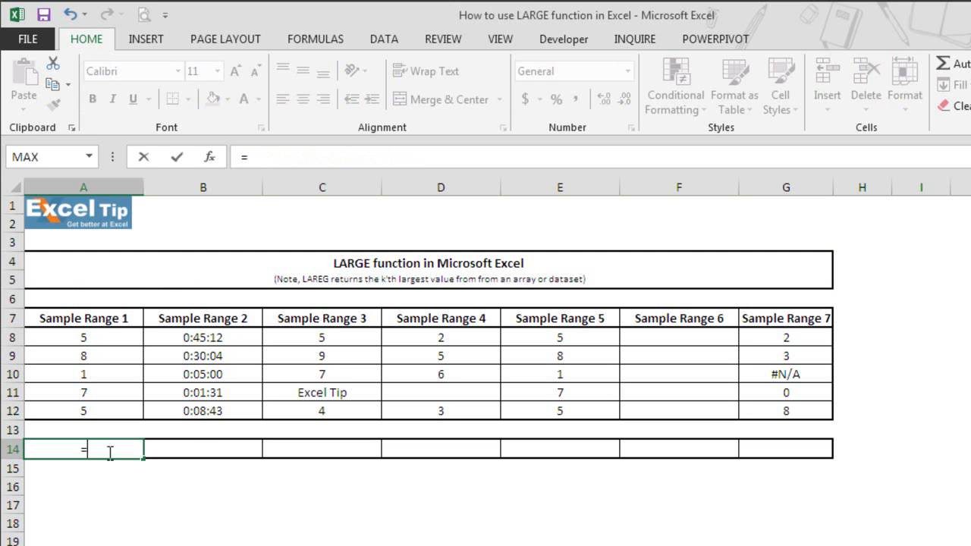
pyautogui.write('larg')
pyautogui.press('Tab')
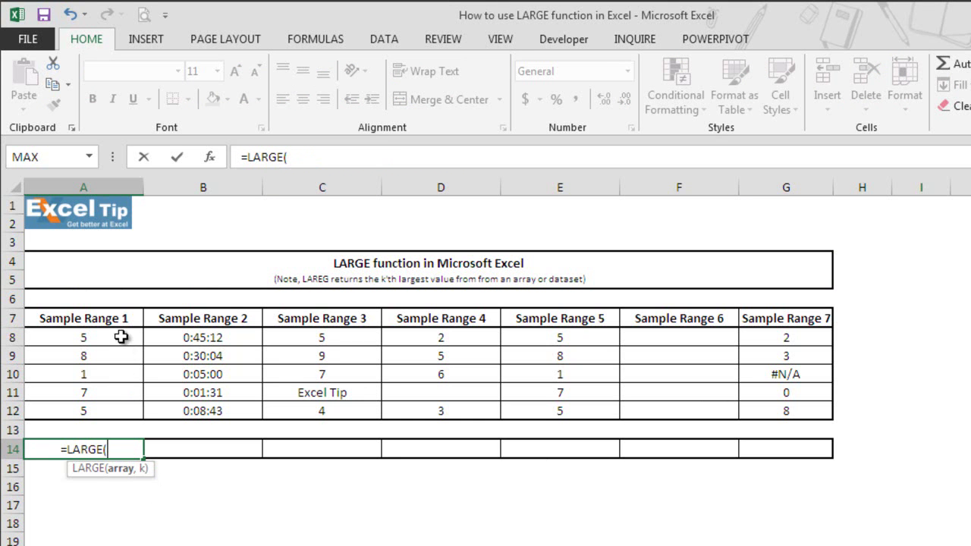
pyautogui.moveTo(123, 337); pyautogui.dragTo(113, 412)
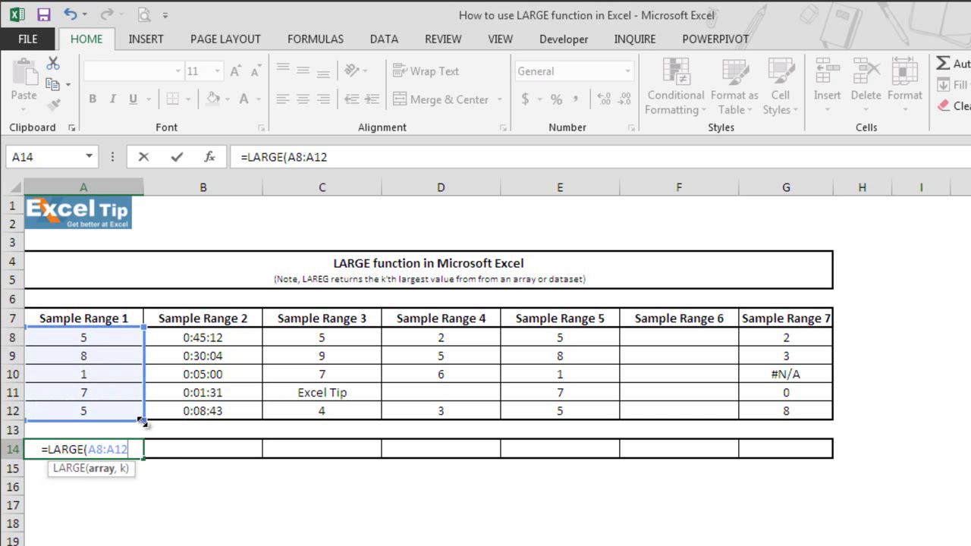
pyautogui.write(',1')
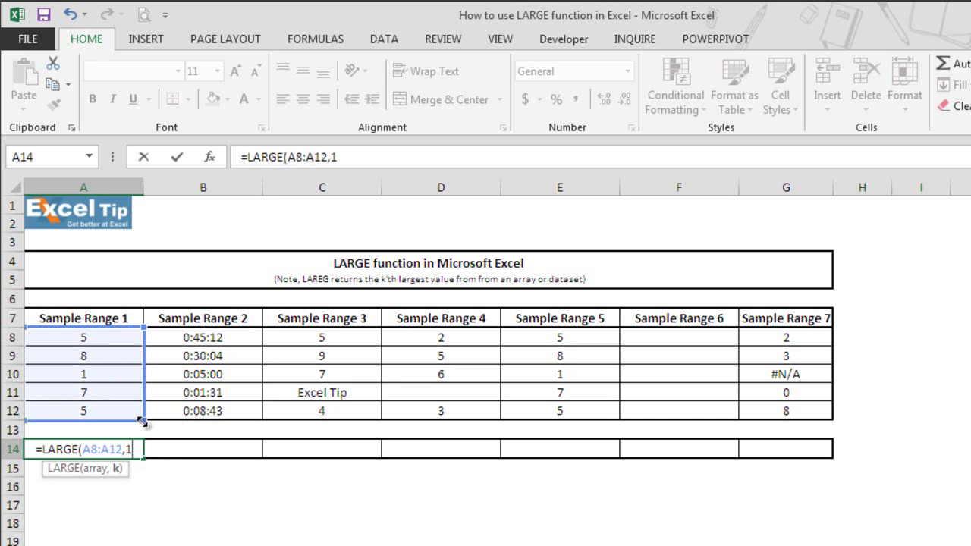
pyautogui.write(')')
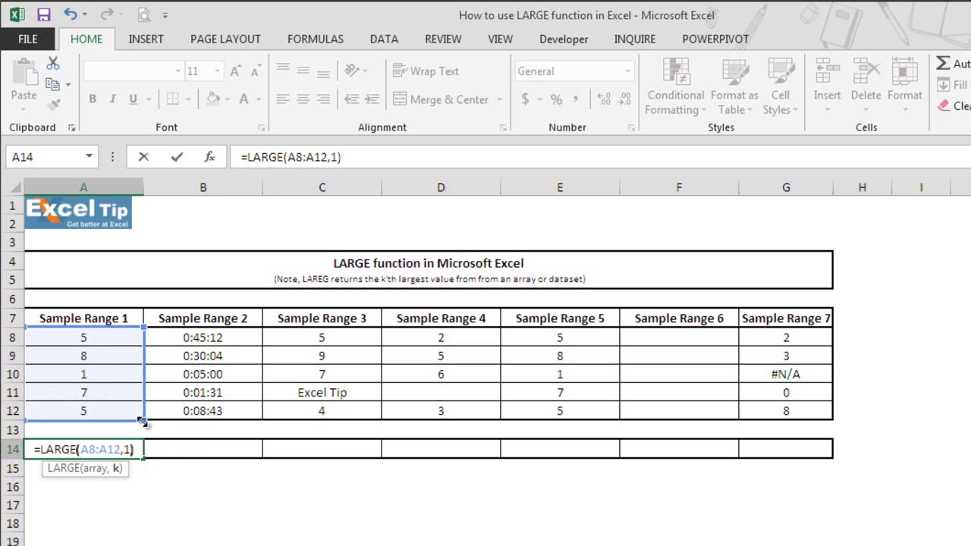
pyautogui.press('Return')
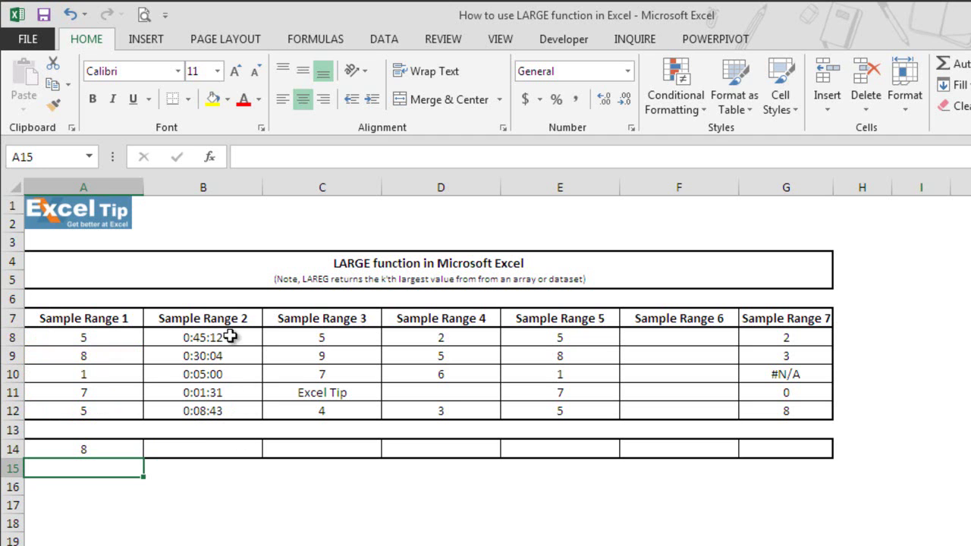
# - Enter =LARGE(B8:B12,2) in B14 so it returns 0:30:04
pyautogui.click(213, 451)
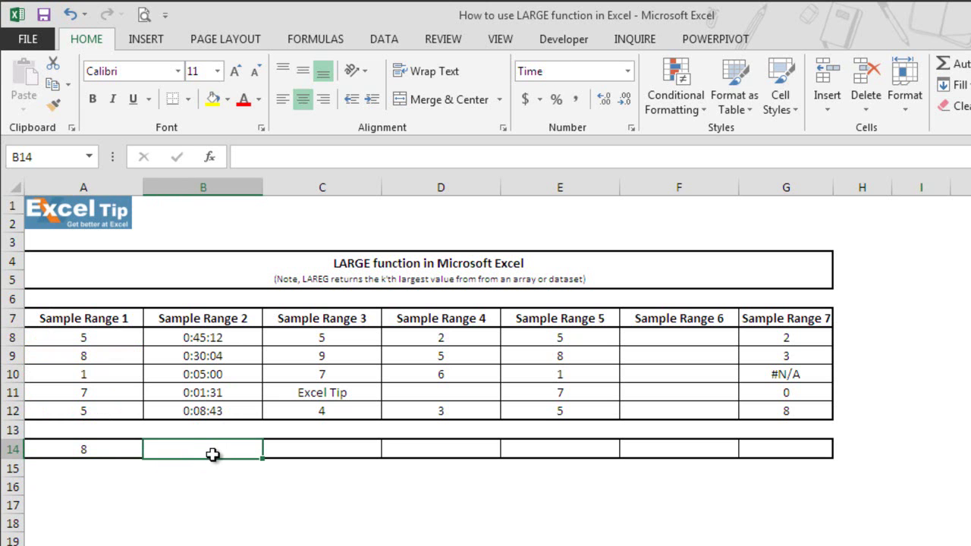
pyautogui.write('=larg')
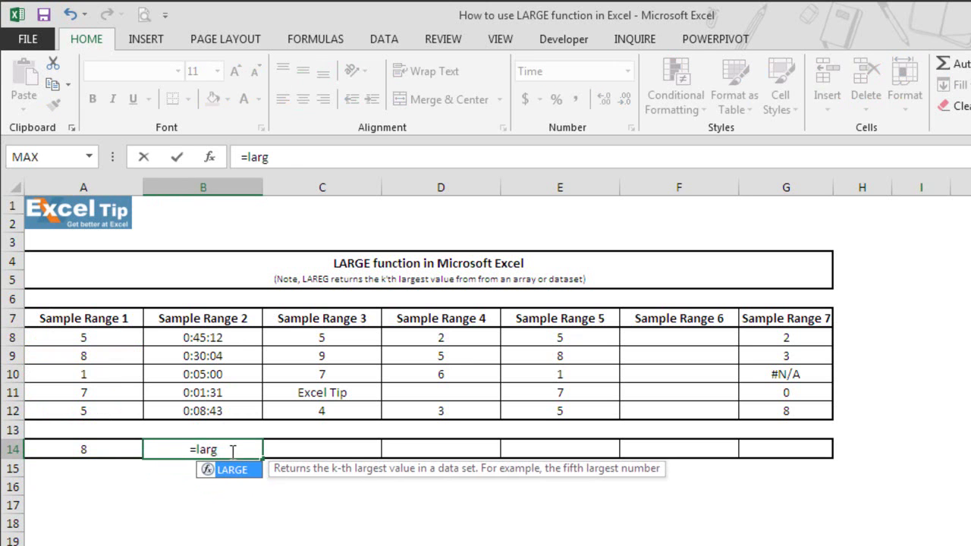
pyautogui.press('Tab')
pyautogui.moveTo(235, 338); pyautogui.dragTo(231, 410)
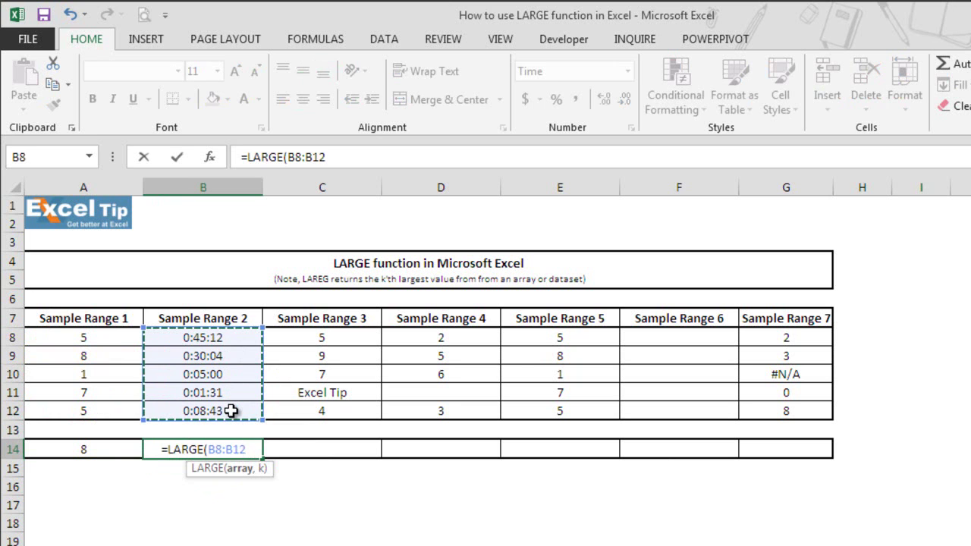
pyautogui.write(',2')
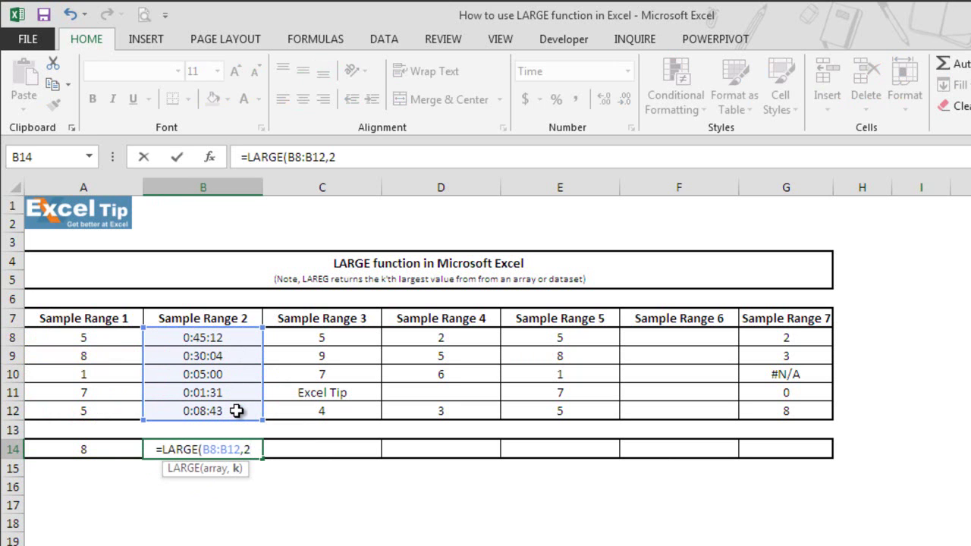
pyautogui.write(')')
pyautogui.press('Return')
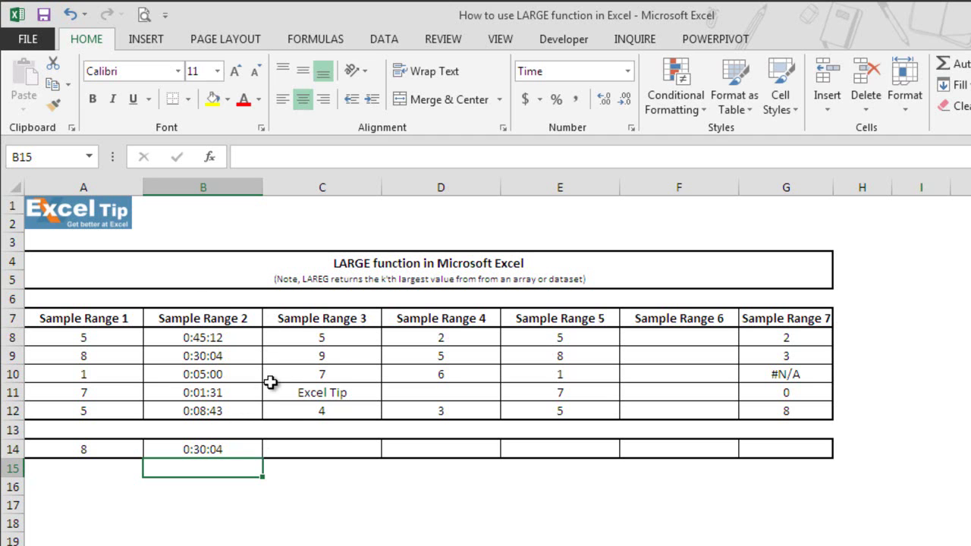
# - Enter =LARGE(C8:C12,1) in C14 so it returns 9
pyautogui.click(327, 459)
pyautogui.write('=')
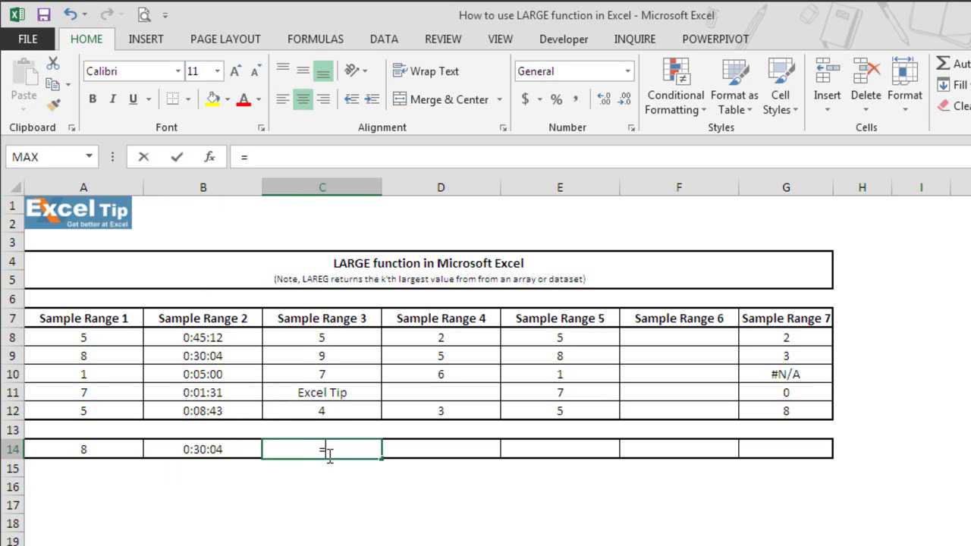
pyautogui.write('large')
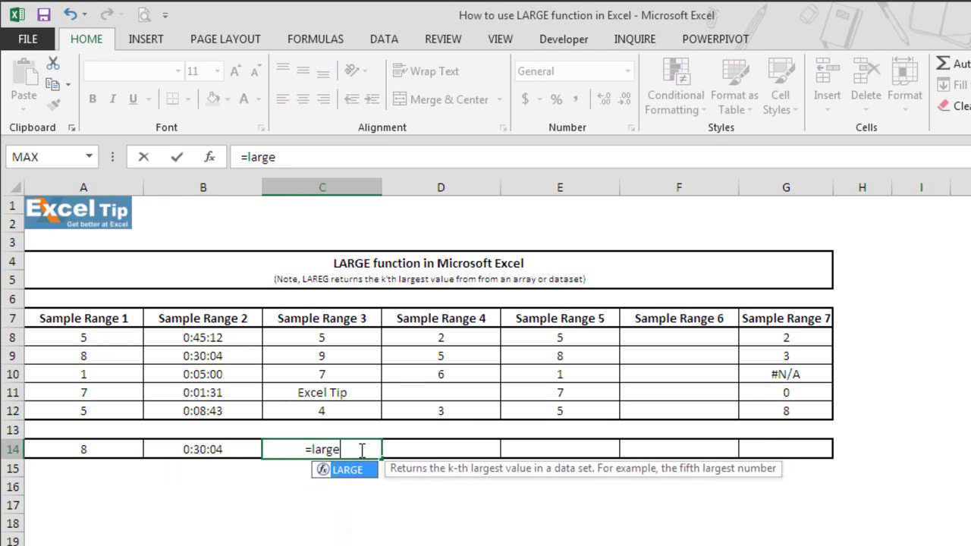
pyautogui.press('Tab')
pyautogui.moveTo(346, 339); pyautogui.dragTo(353, 410)
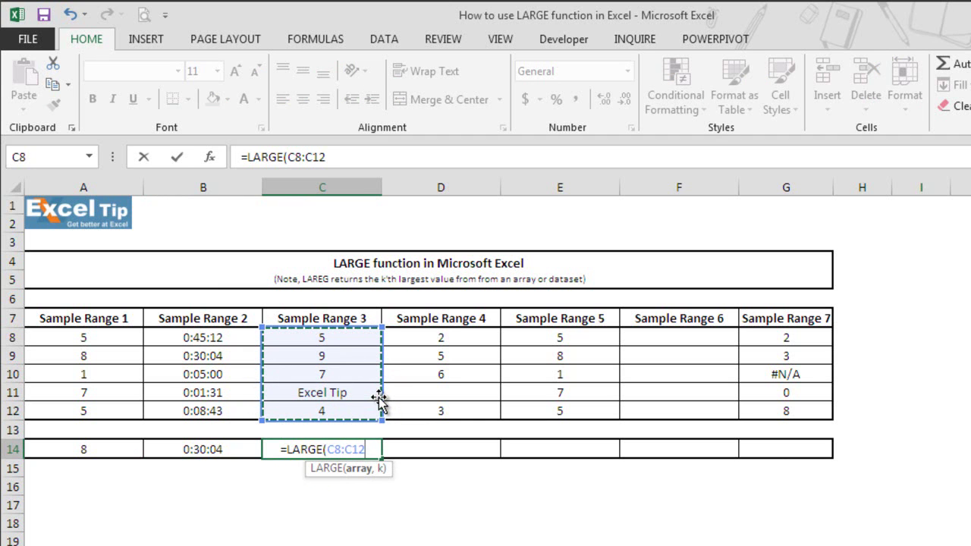
pyautogui.write(',1)')
pyautogui.press('Return')
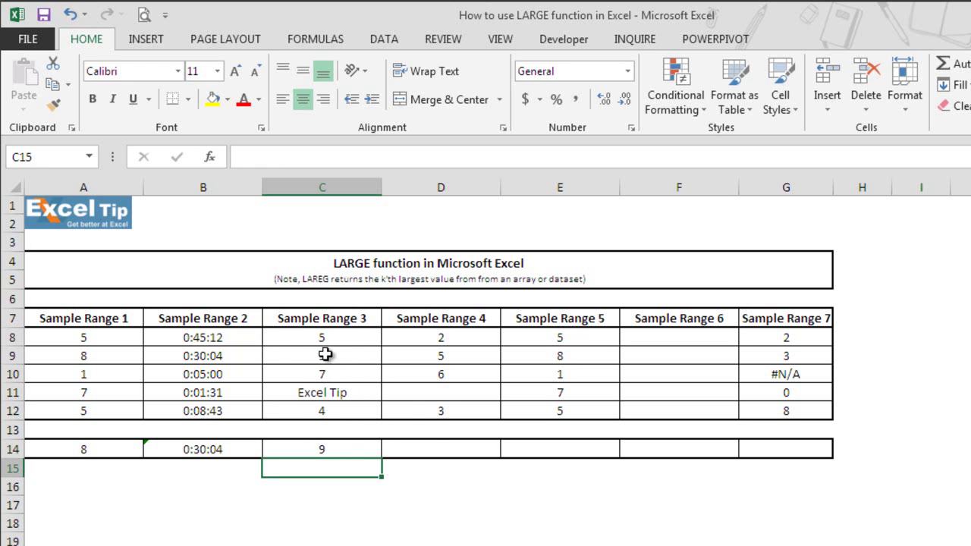
# - Enter =LARGE(D8:D12,1) in D14, returning 6, and recheck its formula
pyautogui.click(439, 451)
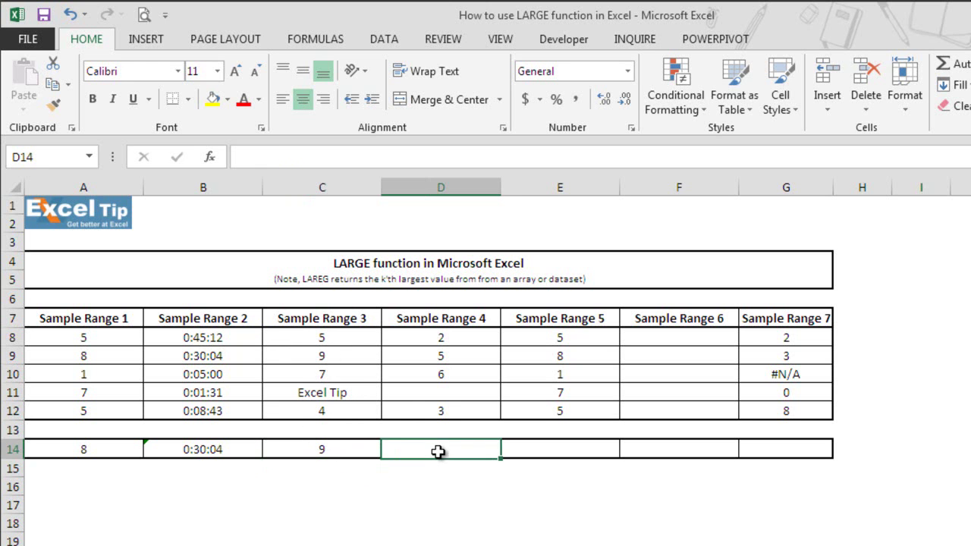
pyautogui.write('=larg')
pyautogui.press('Tab')
pyautogui.moveTo(448, 345)
pyautogui.mouseDown()
pyautogui.moveTo(447, 408)
pyautogui.moveTo(492, 392)
pyautogui.mouseUp()
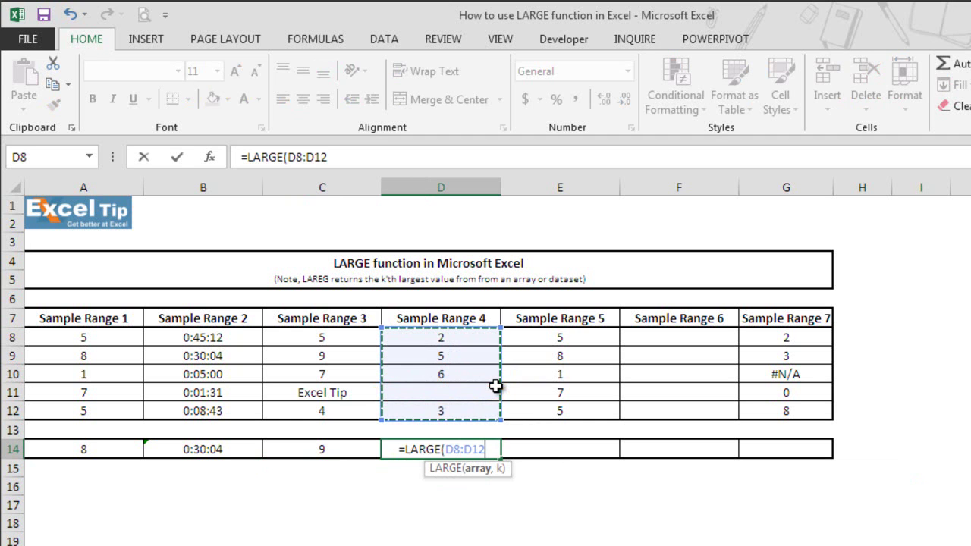
pyautogui.write(',1)')
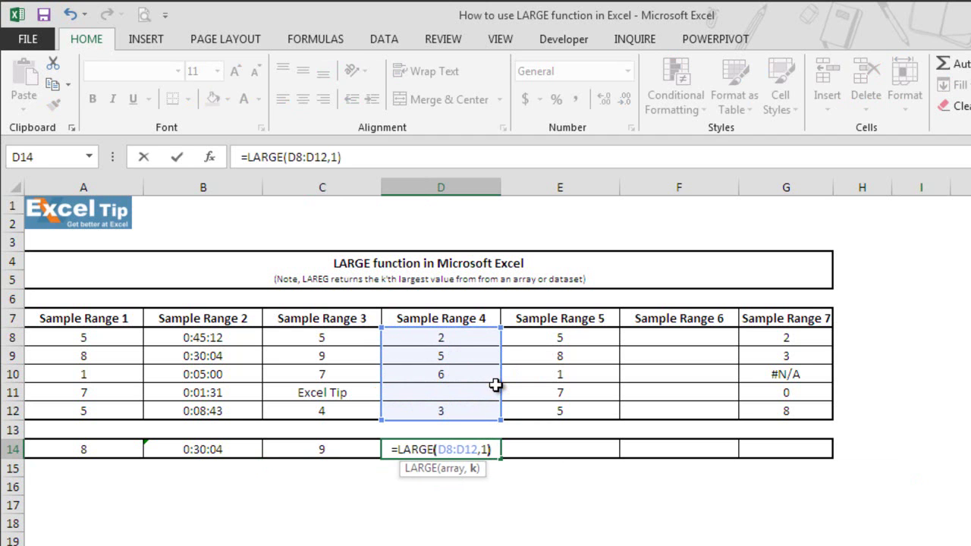
pyautogui.press('Return')
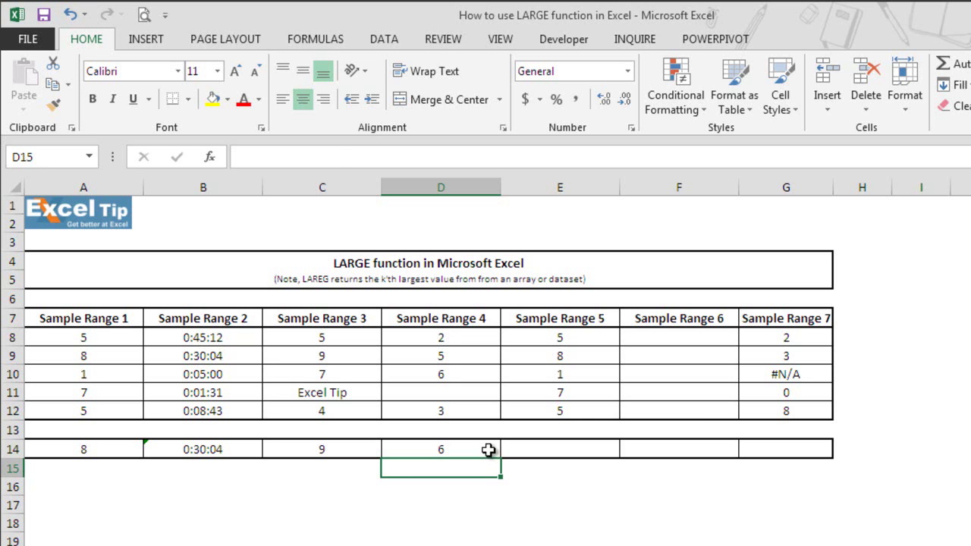
pyautogui.click(492, 450)
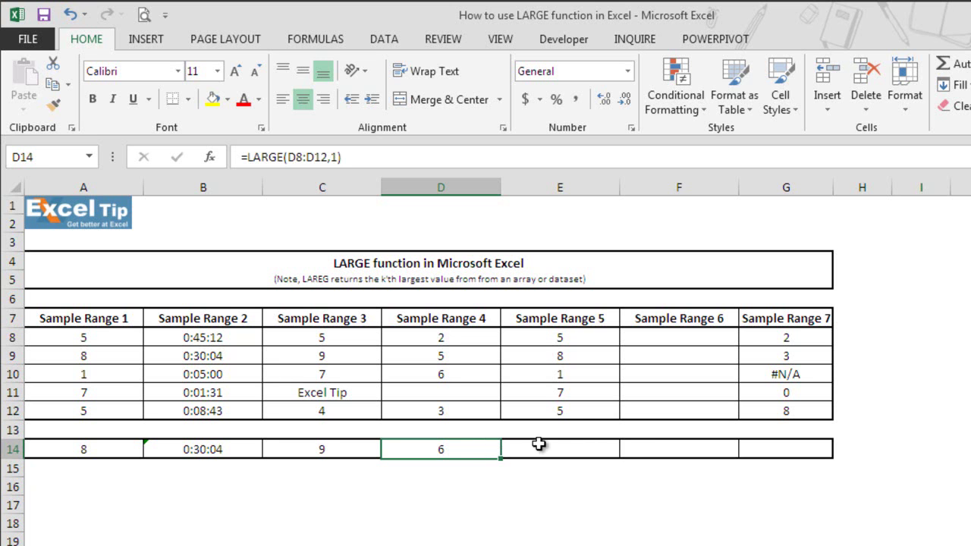
pyautogui.click(588, 449)
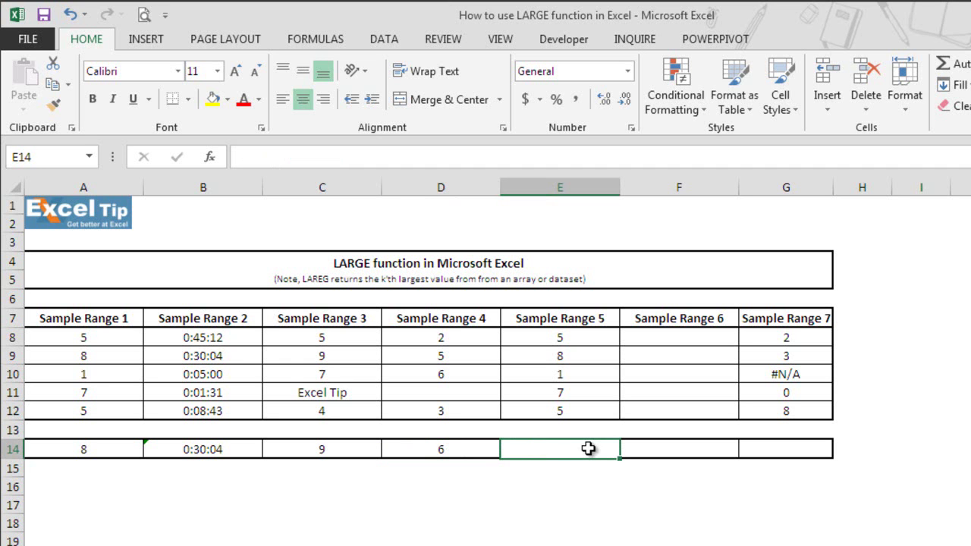
# - Enter =LARGE(E8:E12,0) in E14
pyautogui.write('=larg')
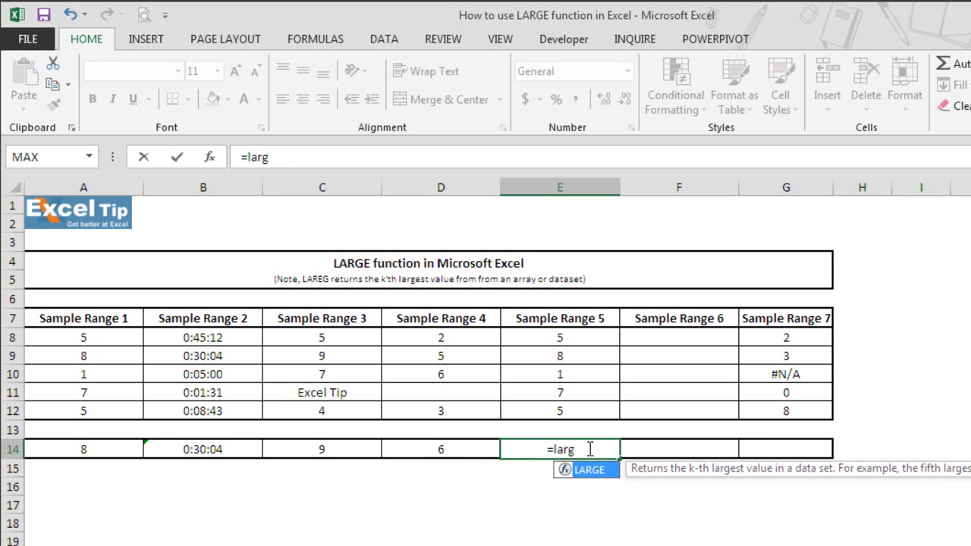
pyautogui.press('Tab')
pyautogui.click(590, 339)
pyautogui.moveTo(590, 339); pyautogui.dragTo(590, 411)
pyautogui.write(',0')
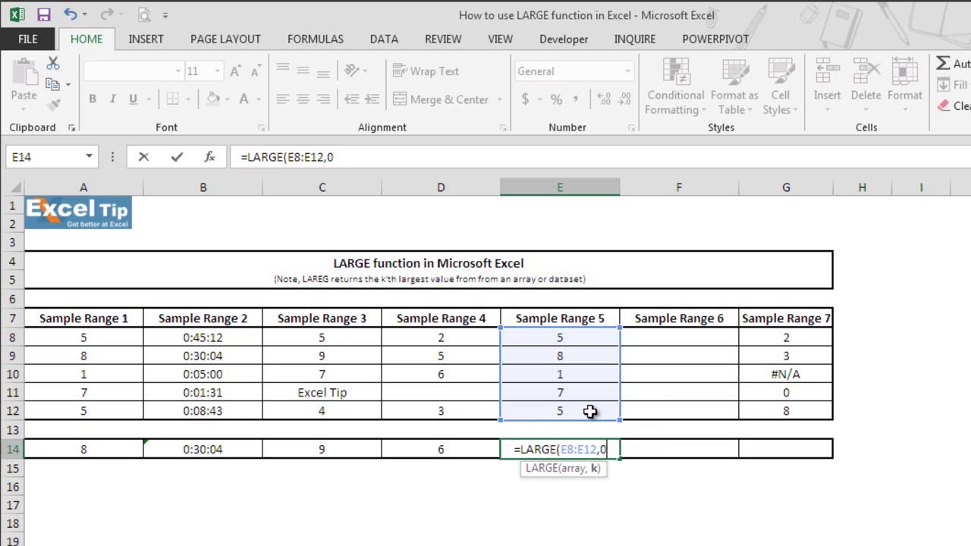
pyautogui.write(')')
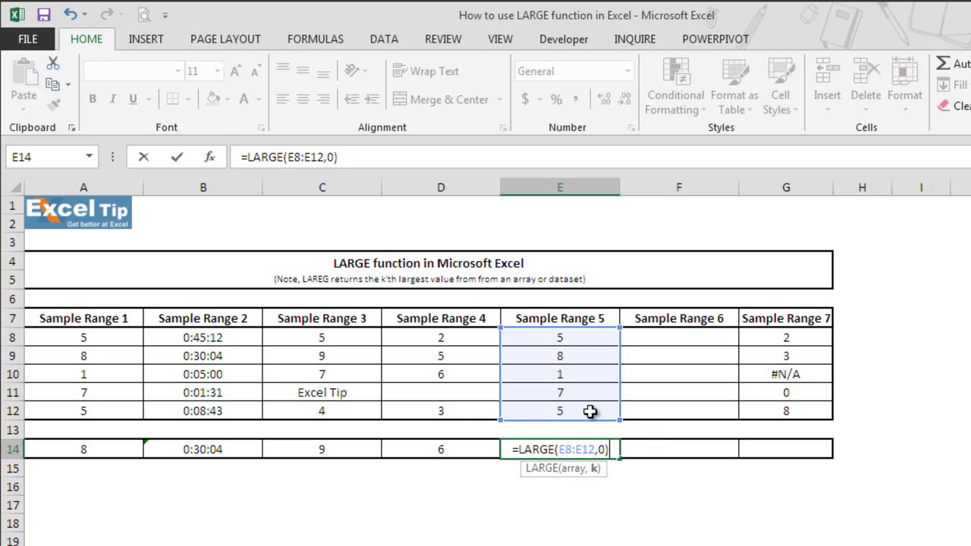
pyautogui.press('Return')
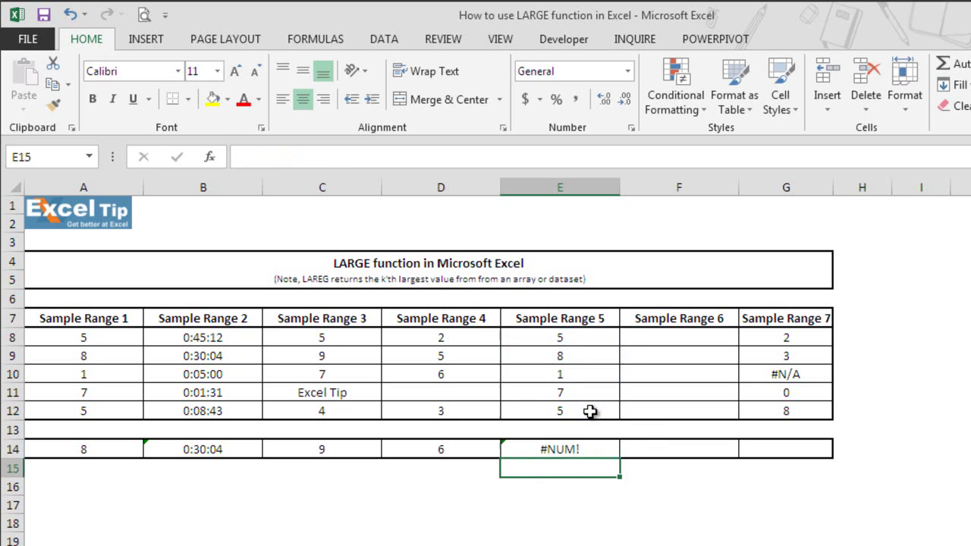
# - Change the E14 formula's k argument from 0 to 8, giving #NUM!
pyautogui.doubleClick(607, 451)
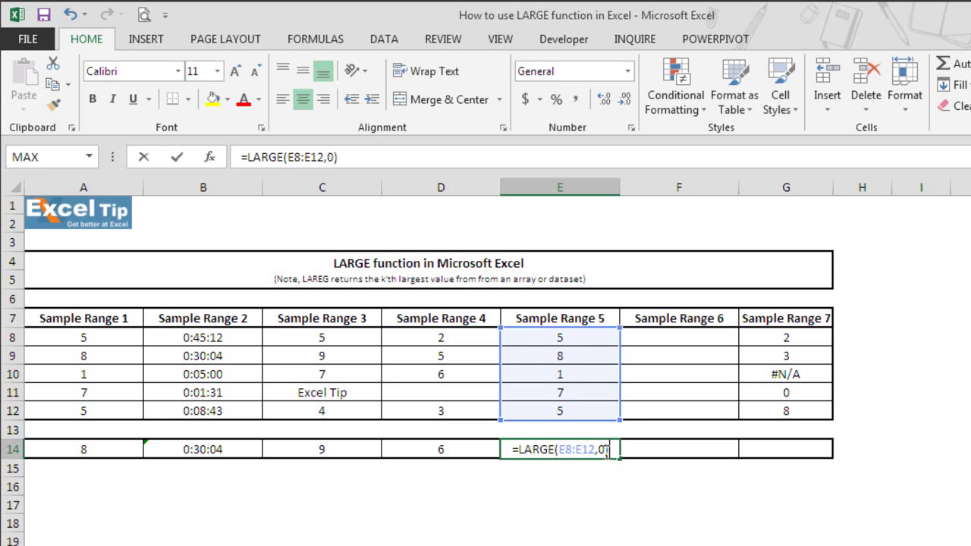
pyautogui.doubleClick(601, 451)
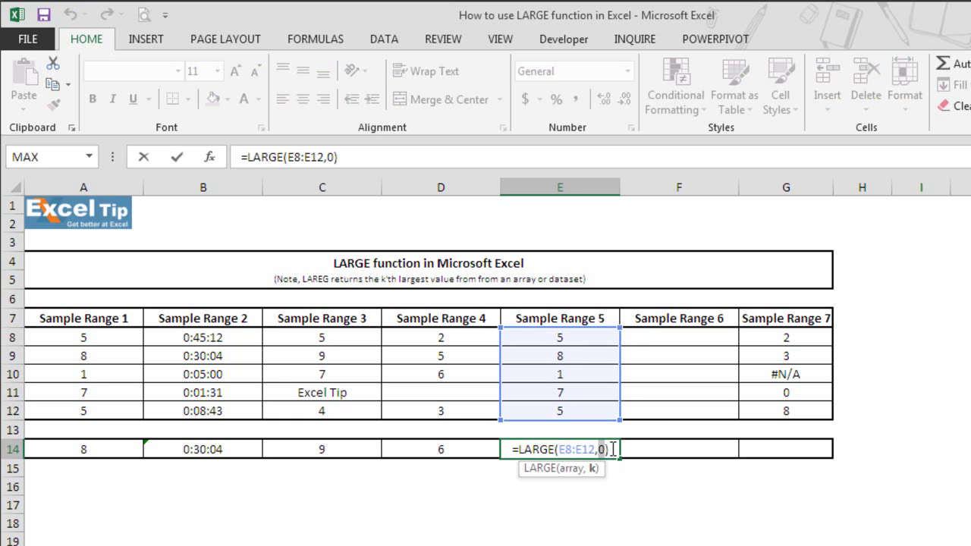
pyautogui.write('8')
pyautogui.press('Return')
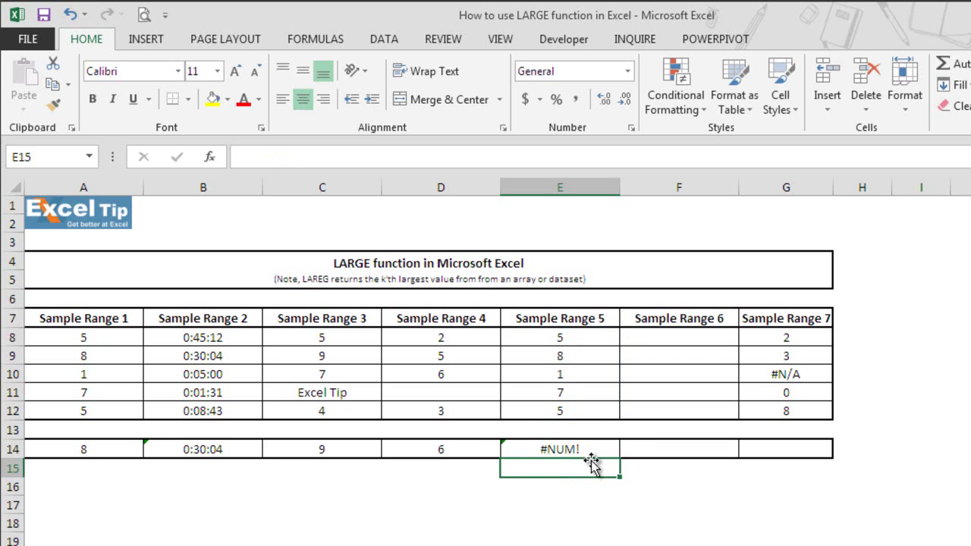
pyautogui.press('Up')
pyautogui.press('Right')
pyautogui.click(605, 447)
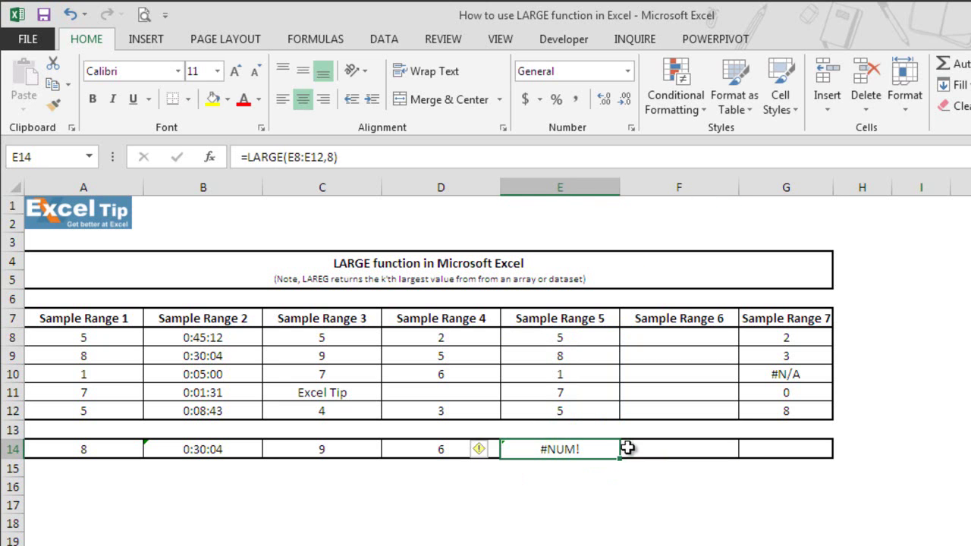
pyautogui.click(629, 449)
# - Enter =LARGE(F8:F12,1) in F14, which returns #NUM! for the empty Sample Range 6
pyautogui.write('=larg')
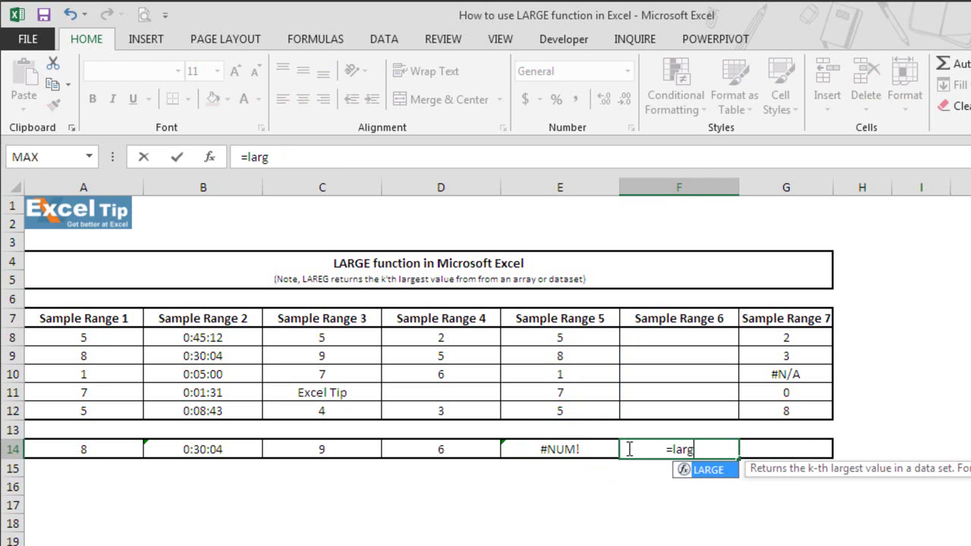
pyautogui.press('Tab')
pyautogui.moveTo(706, 338); pyautogui.dragTo(699, 416)
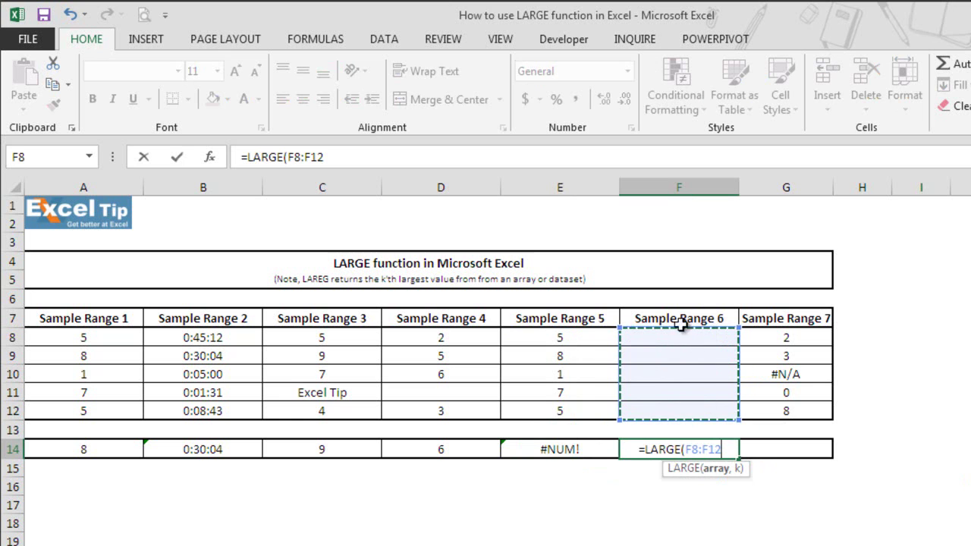
pyautogui.write(',')
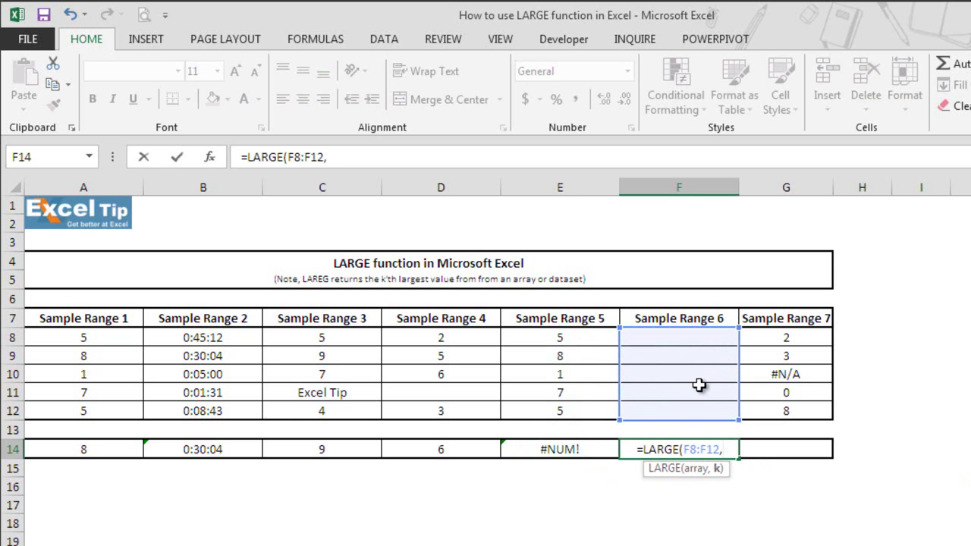
pyautogui.write('1)')
pyautogui.press('Return')
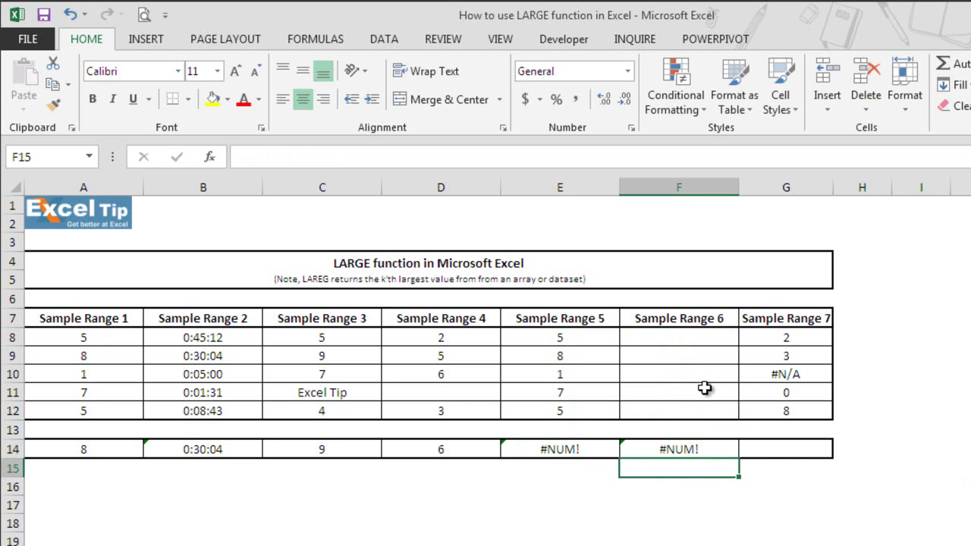
pyautogui.click(711, 450)
pyautogui.doubleClick(711, 450)
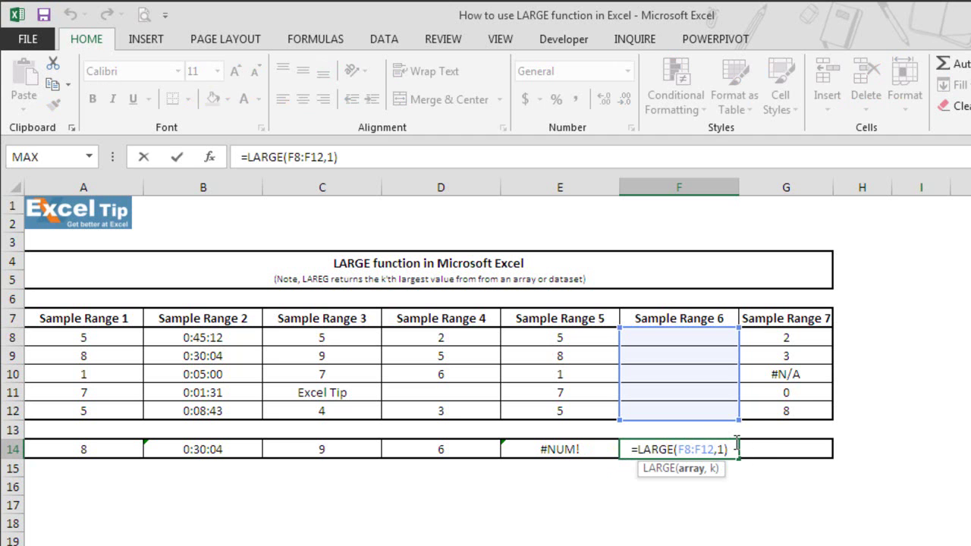
pyautogui.press('Escape')
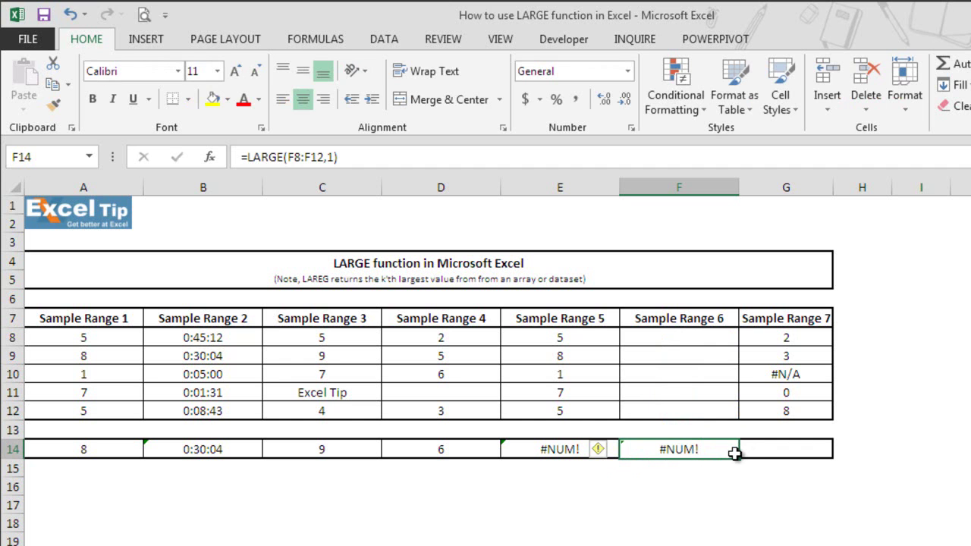
pyautogui.hotkey('ctrl', 'z')
# - Enter =LARGE(G8:G12,1) in G14, which shows #N/A
pyautogui.click(775, 453)
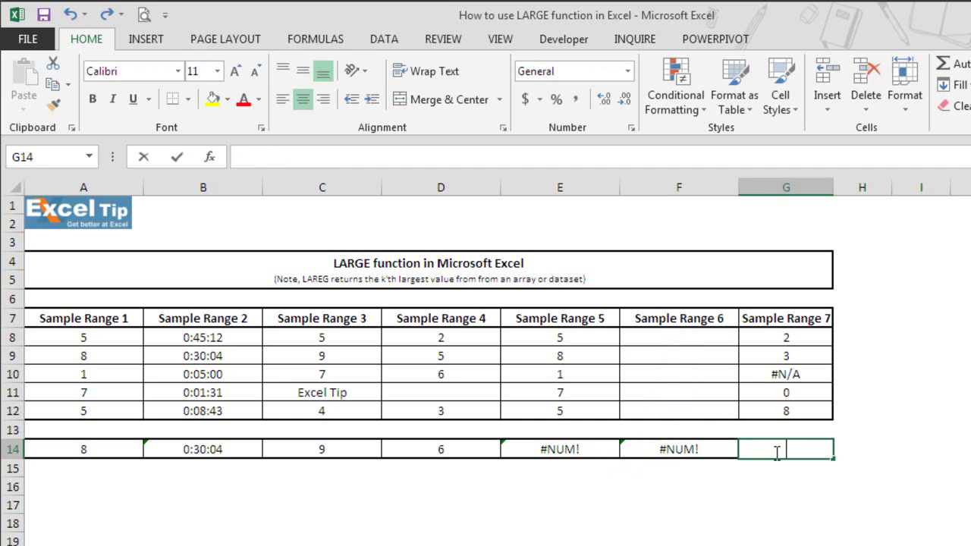
pyautogui.write('=large')
pyautogui.press('Tab')
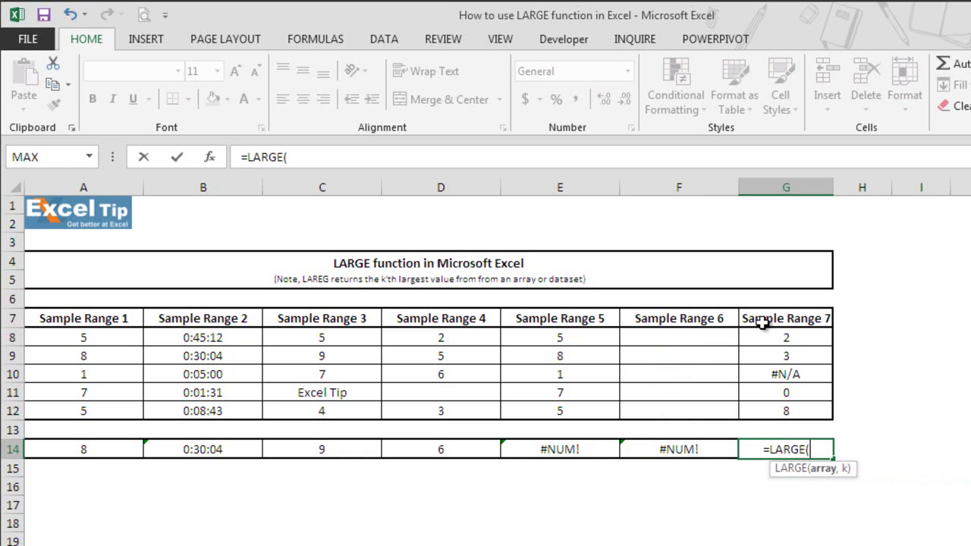
pyautogui.moveTo(764, 337); pyautogui.dragTo(769, 407)
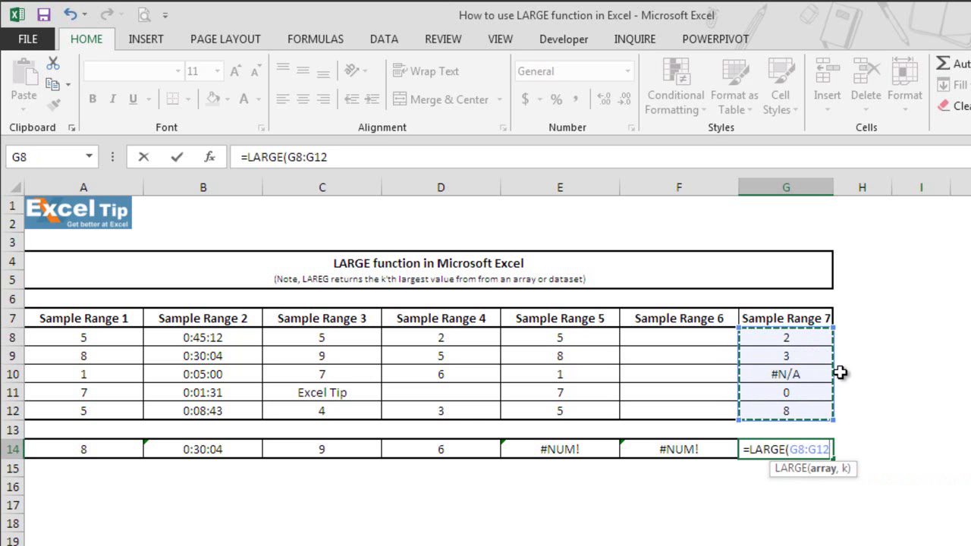
pyautogui.write(',1')
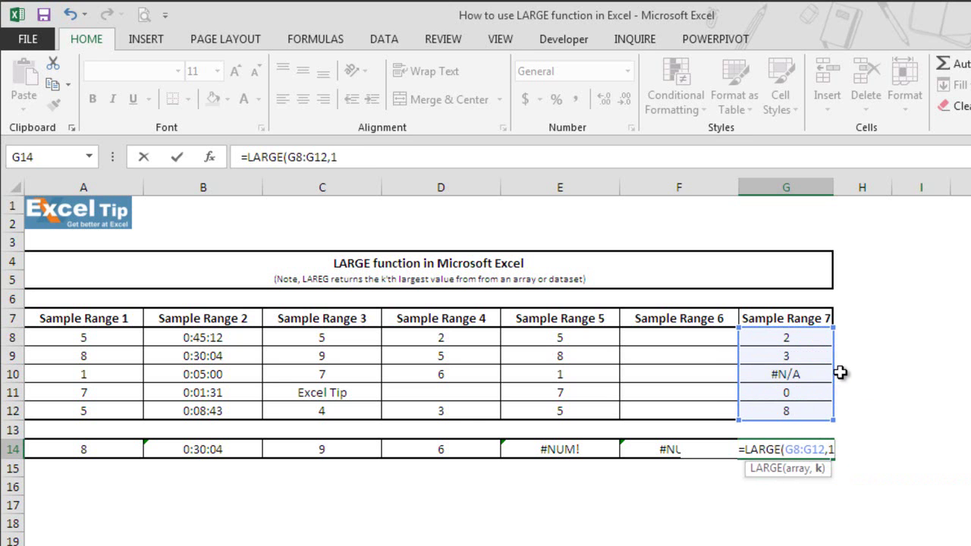
pyautogui.write(')')
pyautogui.press('Return')
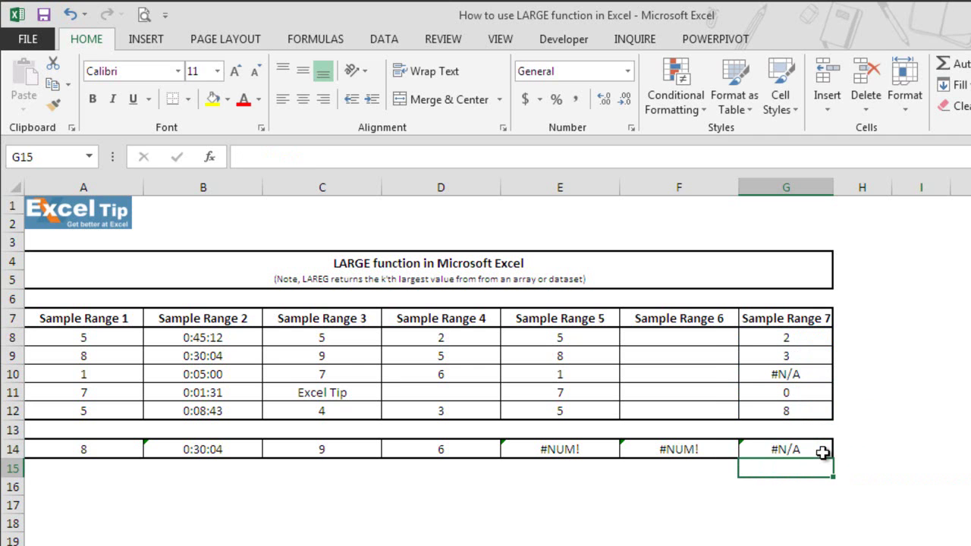